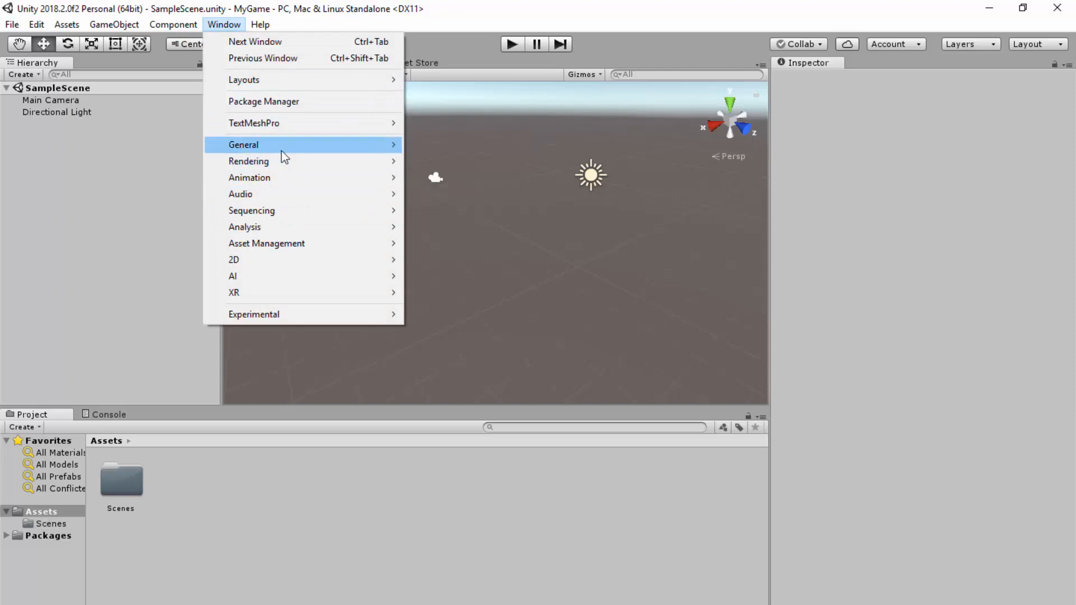
# Step: Open the Scenes asset folder and examine the Main Camera and Directional Light in the scene
pyautogui.click(224, 24)
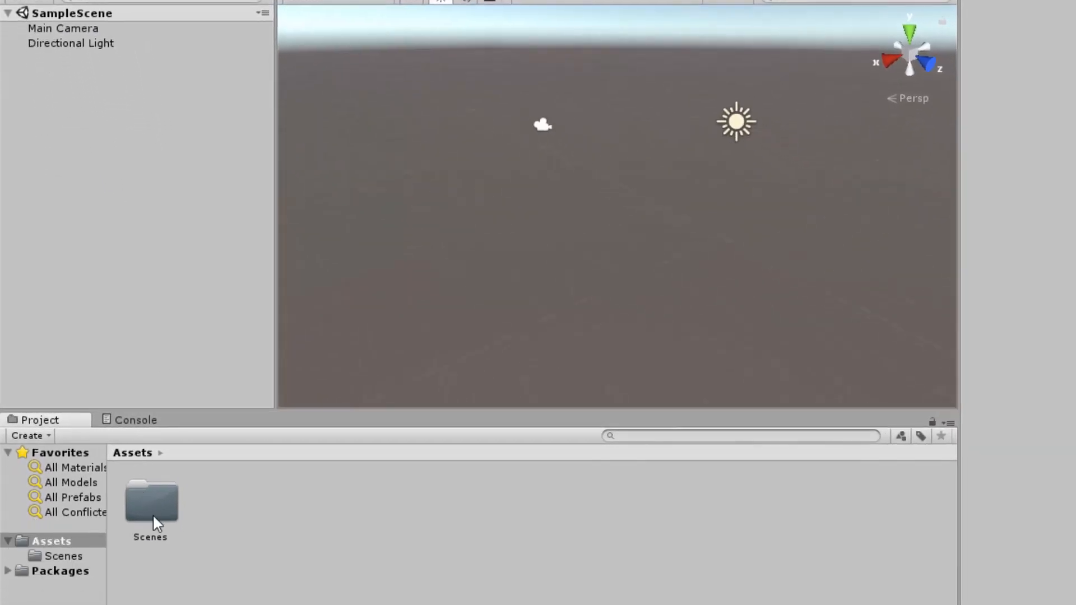
pyautogui.doubleClick(157, 505)
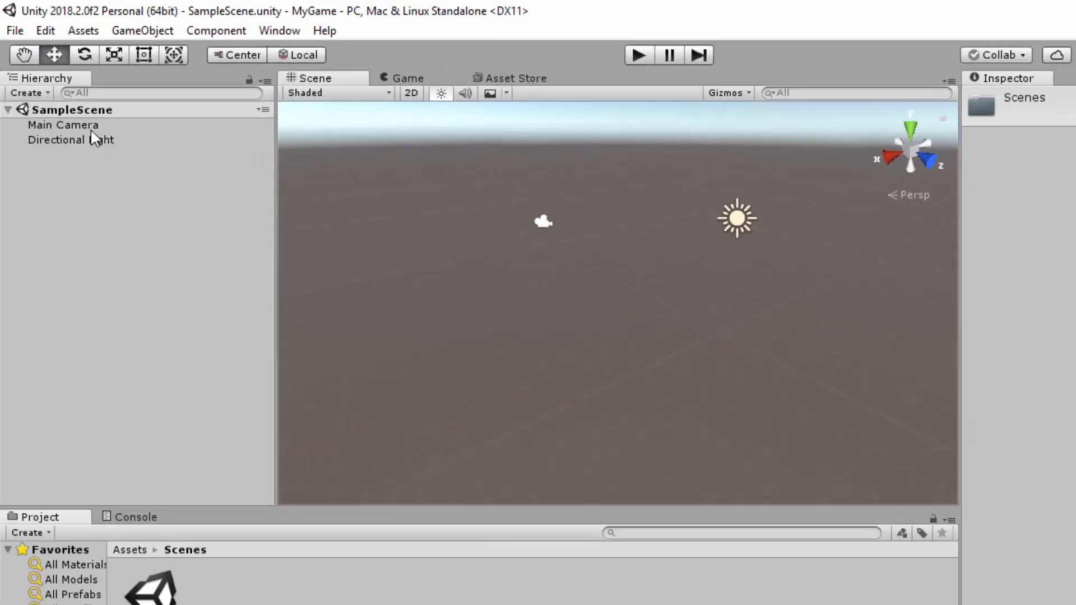
pyautogui.click(91, 128)
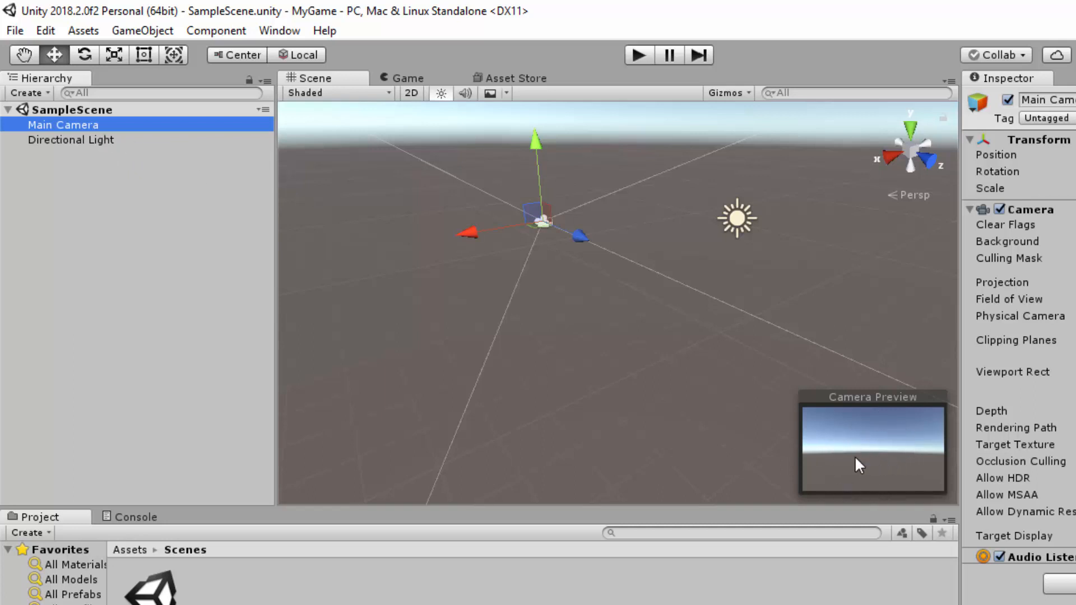
pyautogui.click(106, 141)
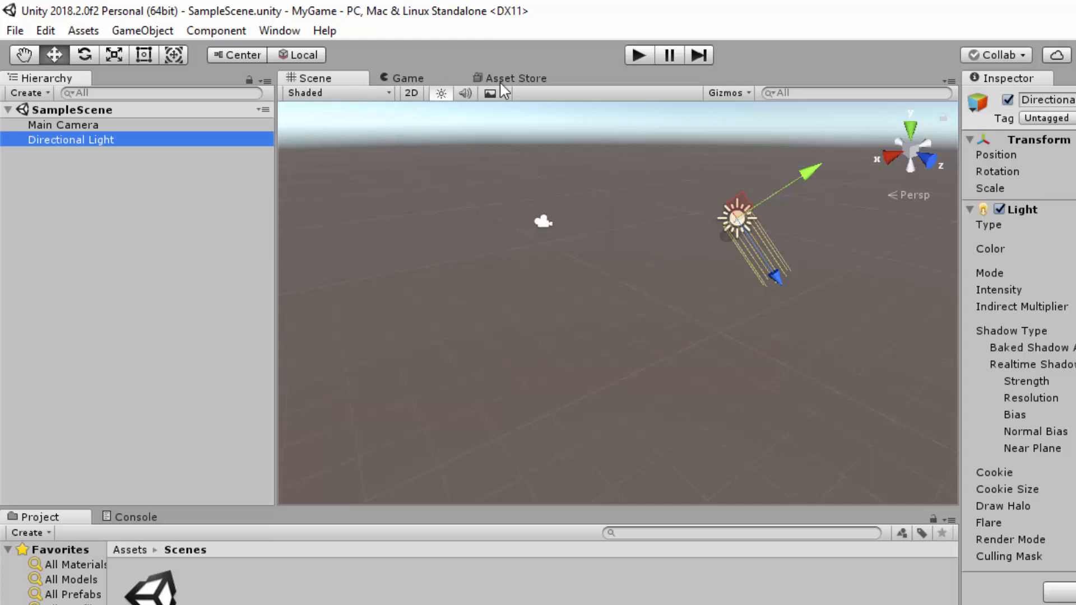
# Step: Compare the Game view with the Scene view, and briefly run the game in play mode before stopping it
pyautogui.click(406, 79)
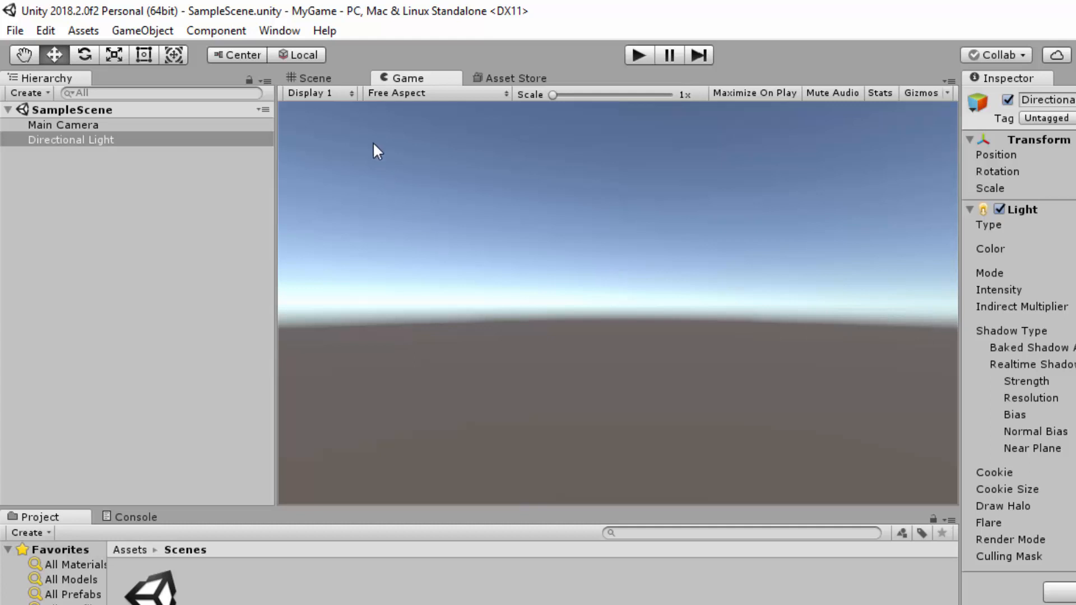
pyautogui.click(315, 78)
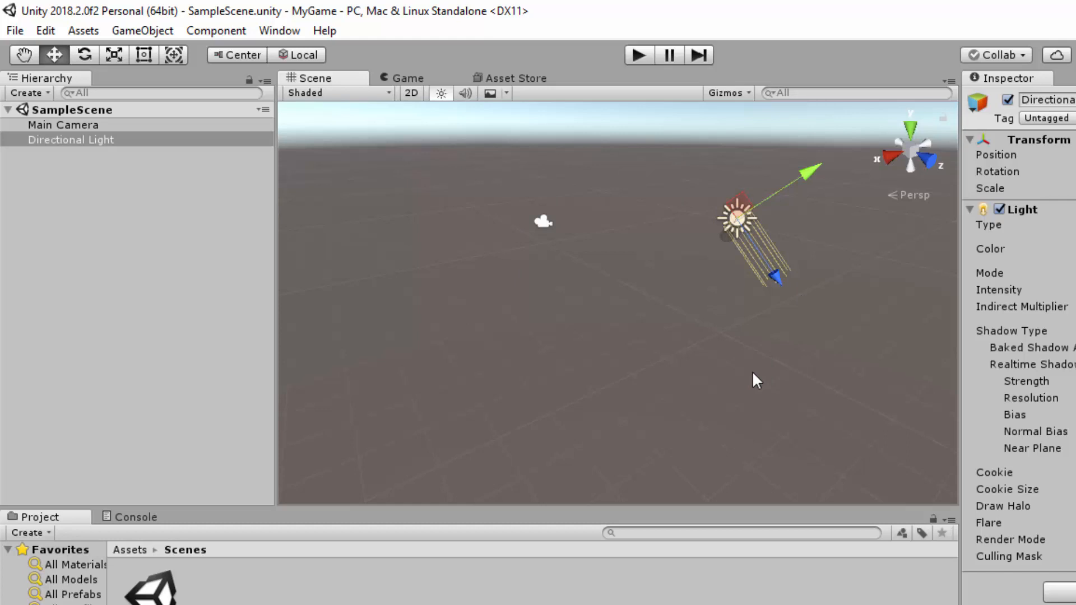
pyautogui.click(640, 59)
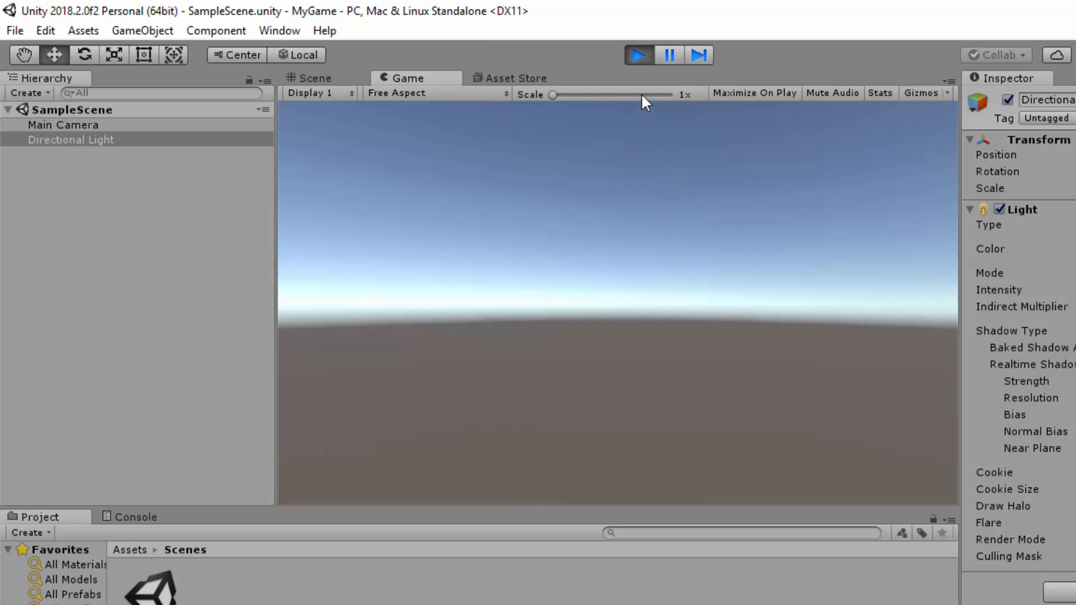
pyautogui.click(638, 56)
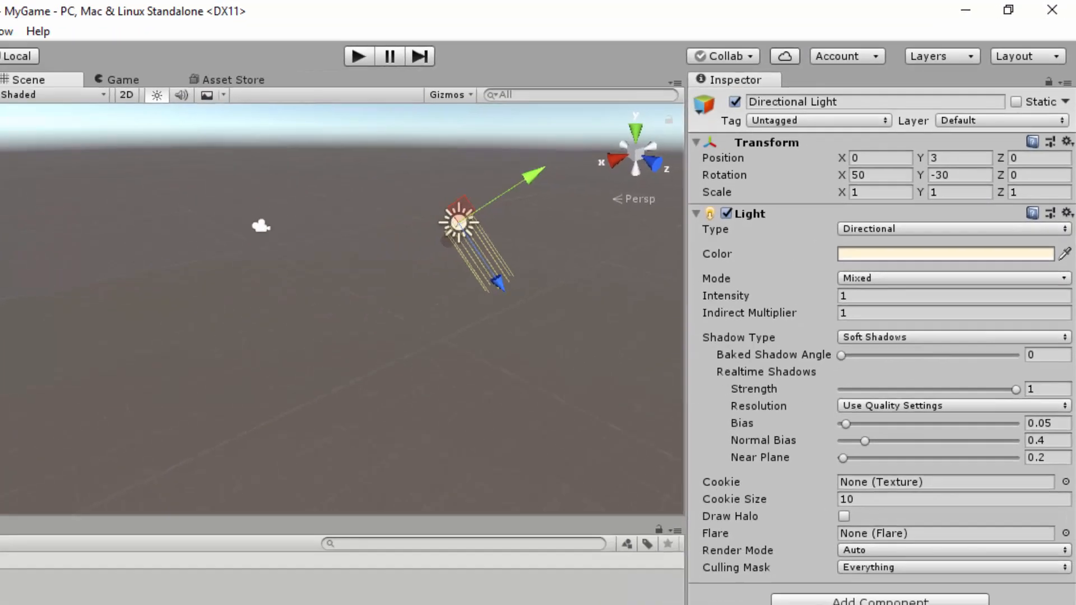
# Step: Inspect the component properties of the Main Camera and the Directional Light, leaving nothing selected
pyautogui.click(97, 190)
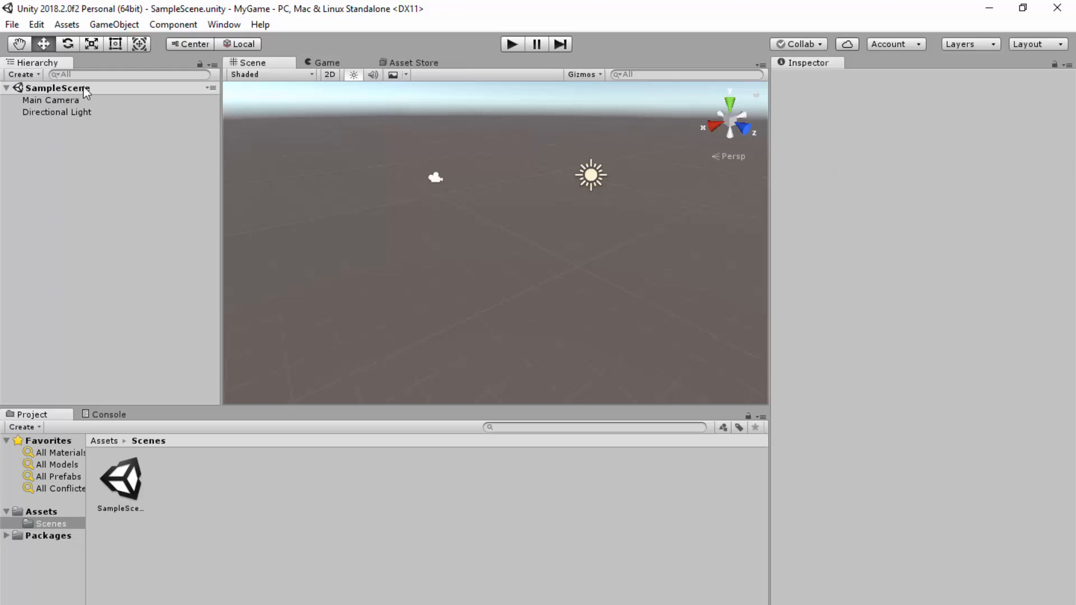
pyautogui.click(60, 99)
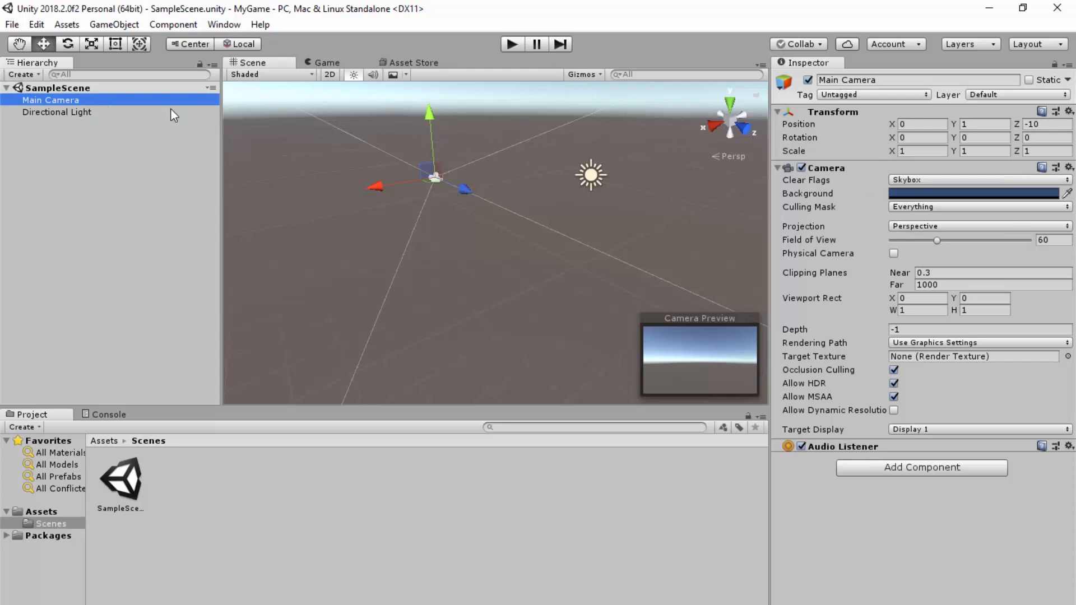
pyautogui.click(86, 112)
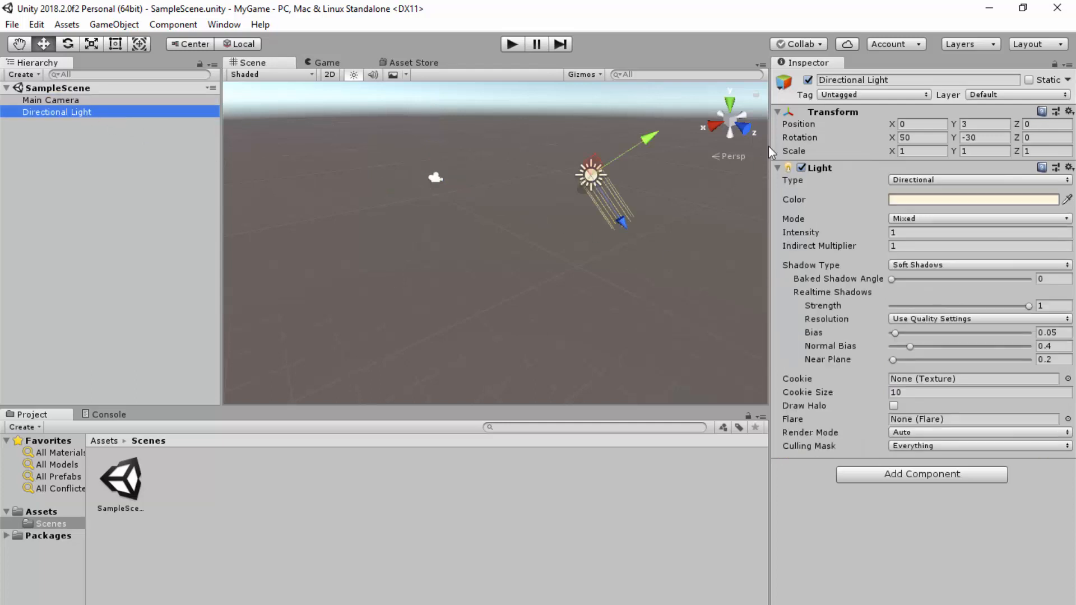
pyautogui.click(921, 538)
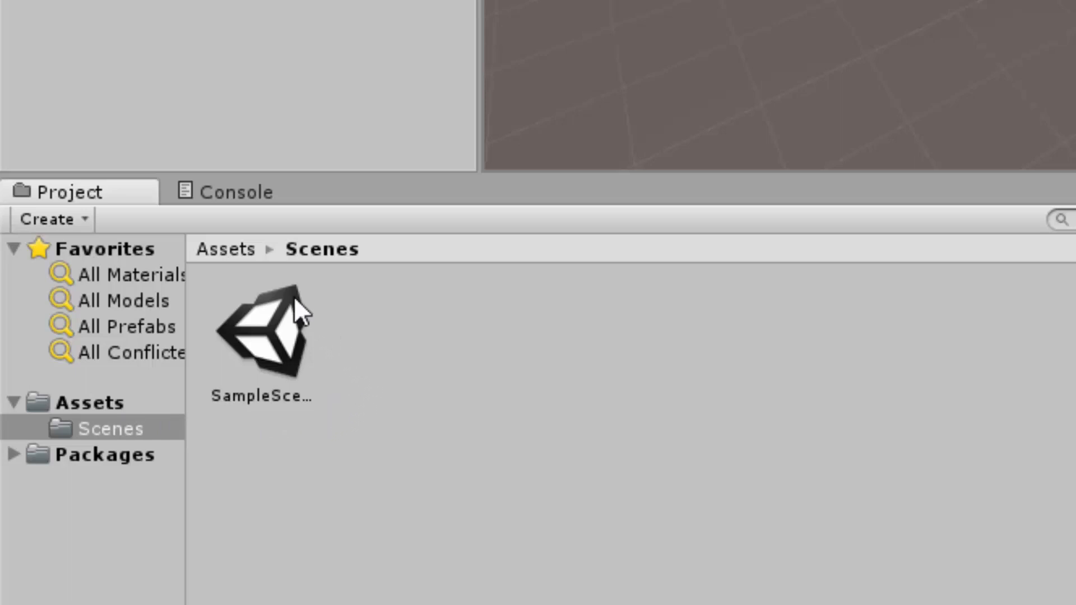
# Step: Create a folder named Scripts in the project's Assets folder
pyautogui.click(78, 404)
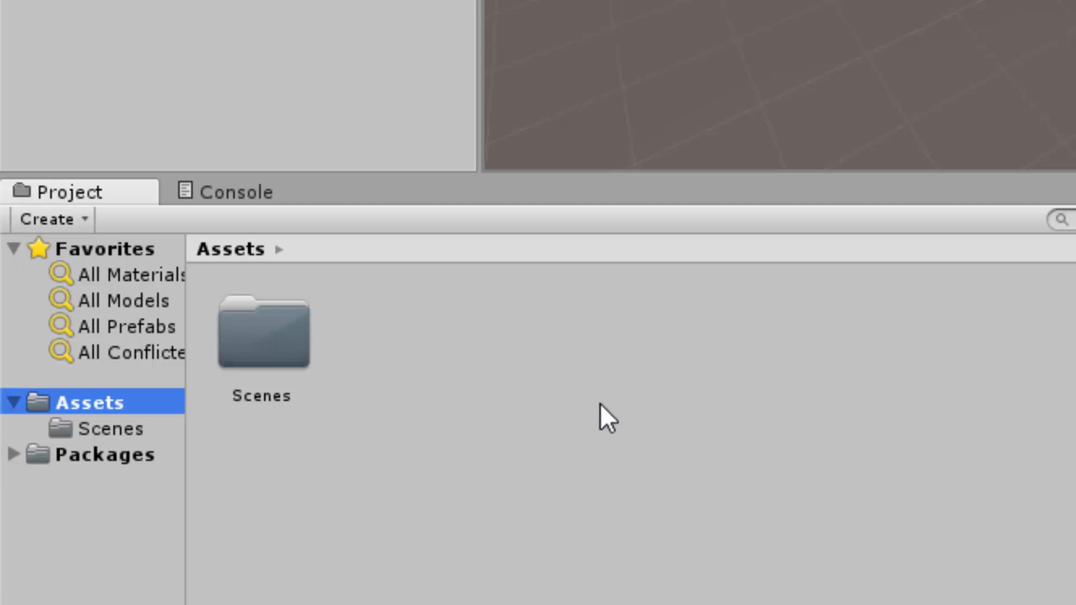
pyautogui.rightClick(430, 353)
pyautogui.moveTo(353, 118)
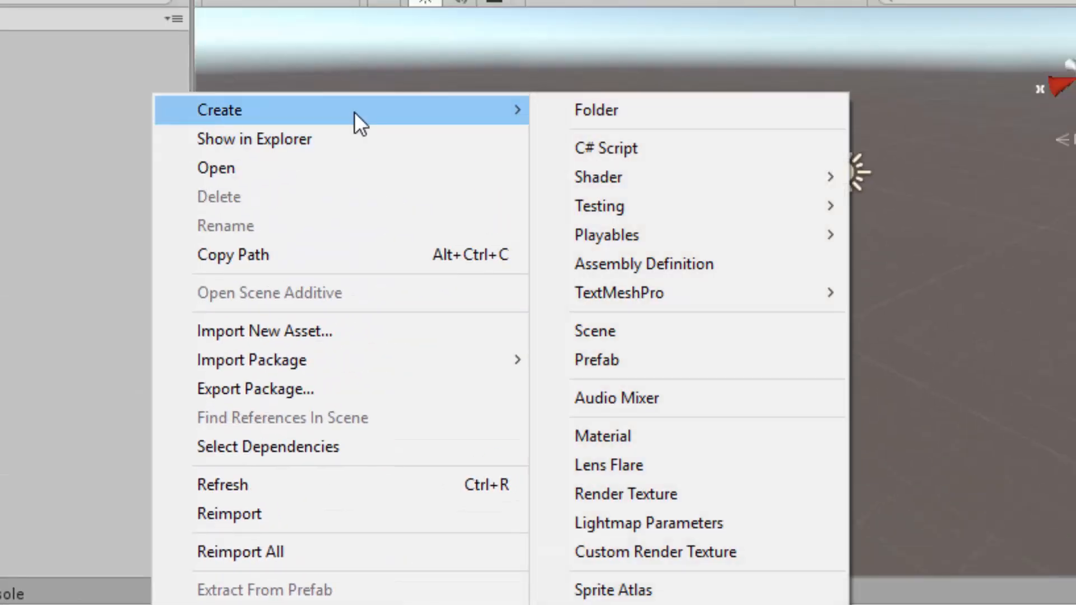
pyautogui.click(617, 106)
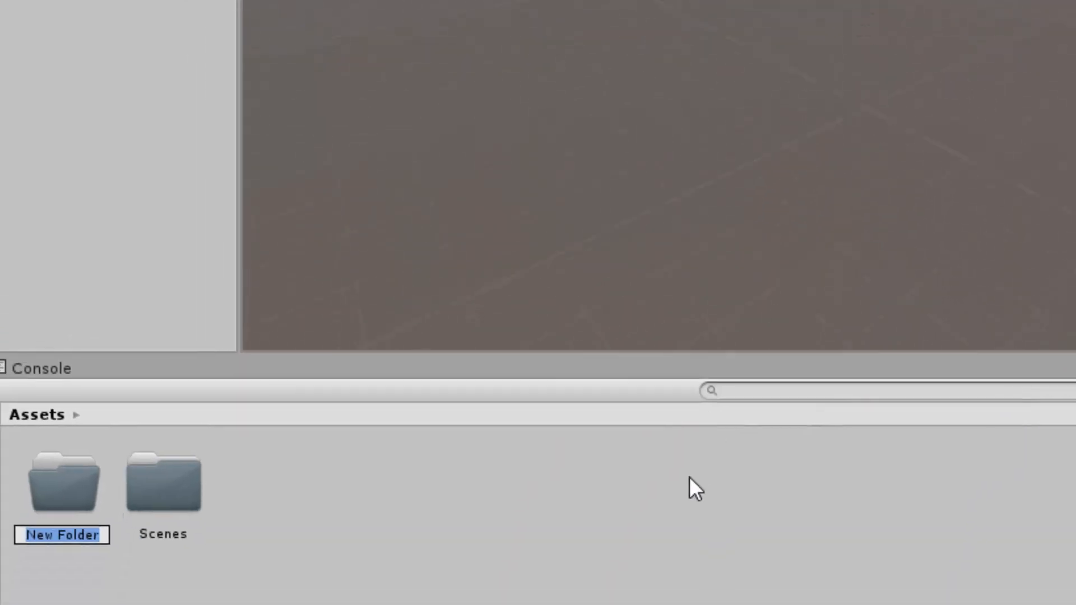
pyautogui.write('Scr')
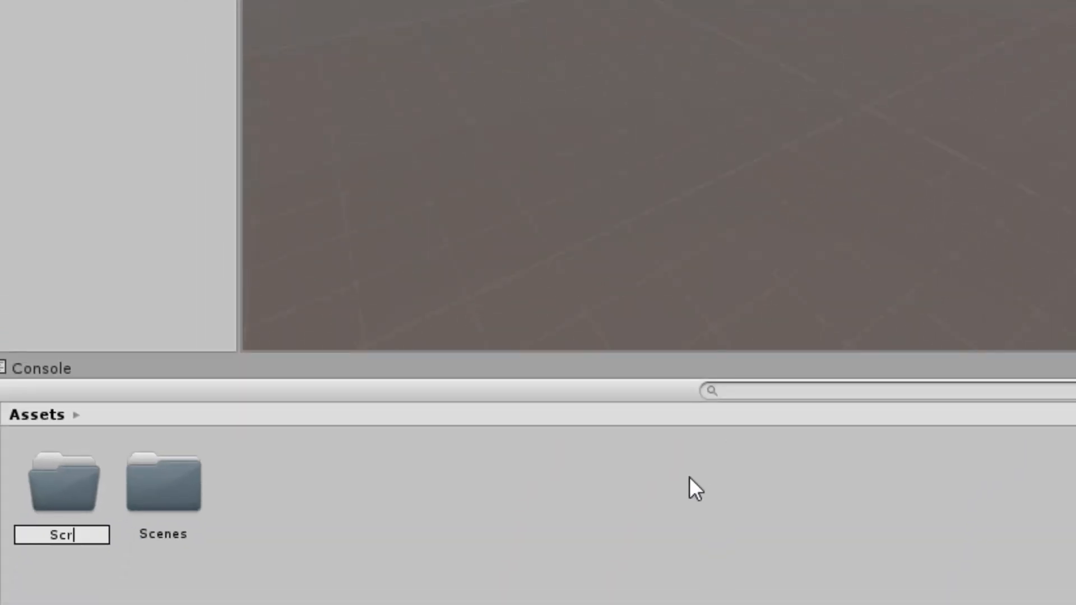
pyautogui.write('ipts')
pyautogui.press('Return')
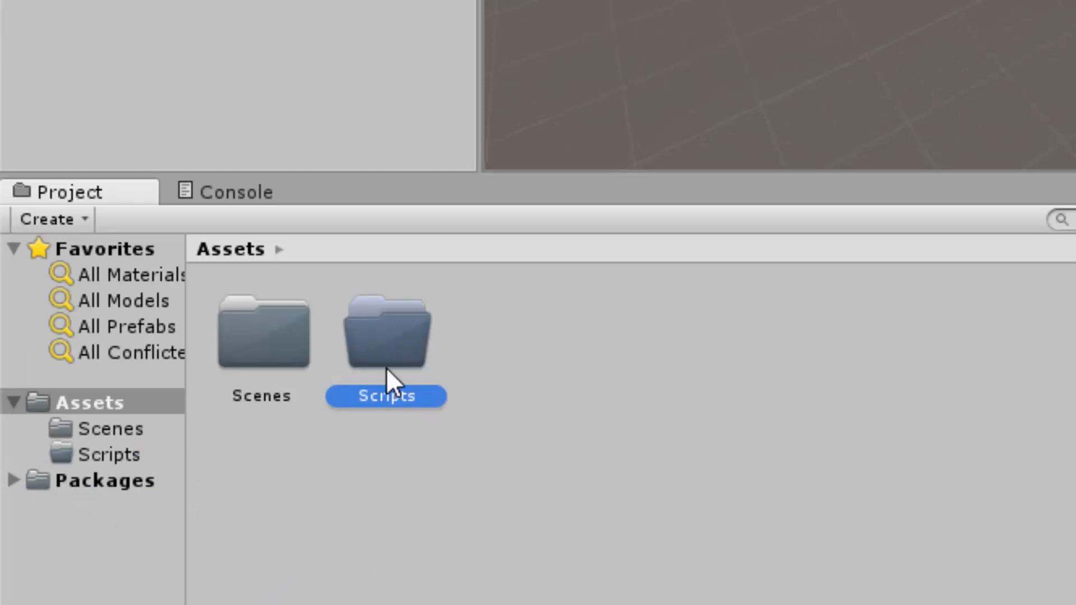
# Step: Create a folder named Textures in Assets, alongside the Scripts folder
pyautogui.rightClick(573, 356)
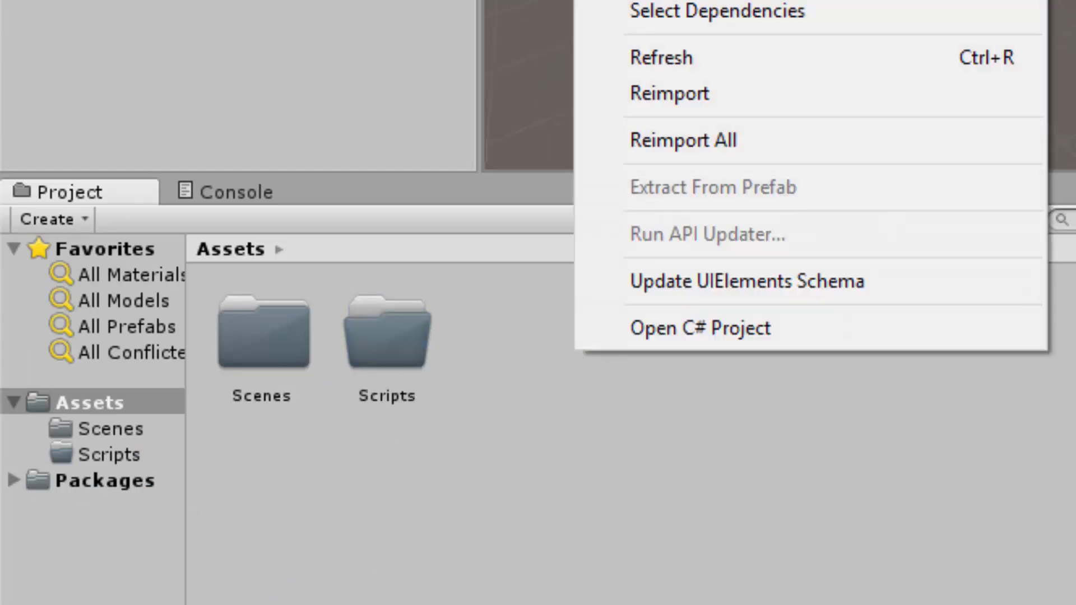
pyautogui.click(672, 1)
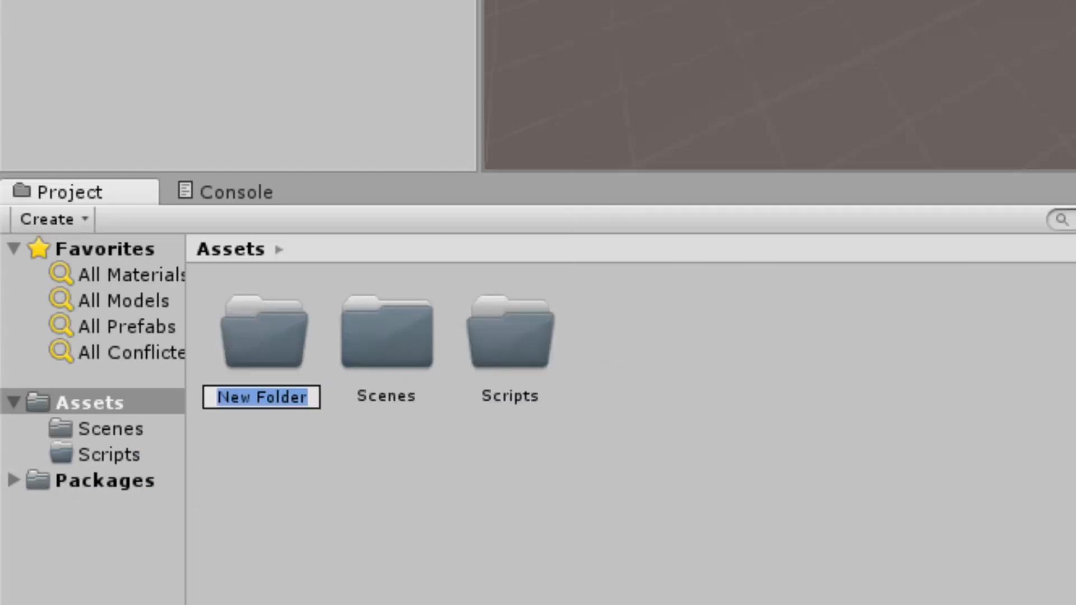
pyautogui.write('Textures')
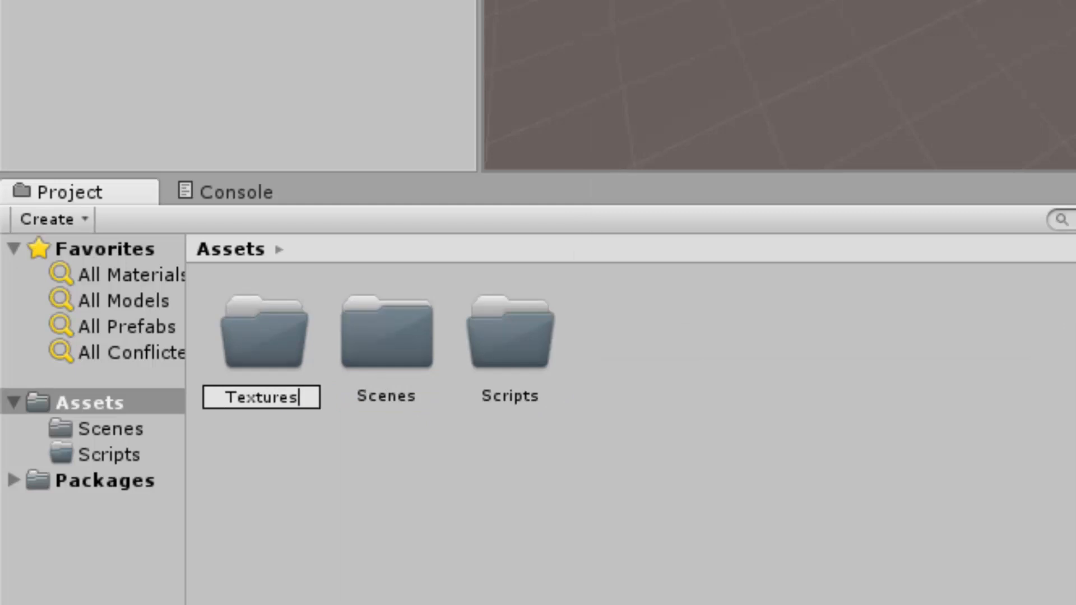
pyautogui.press('Return')
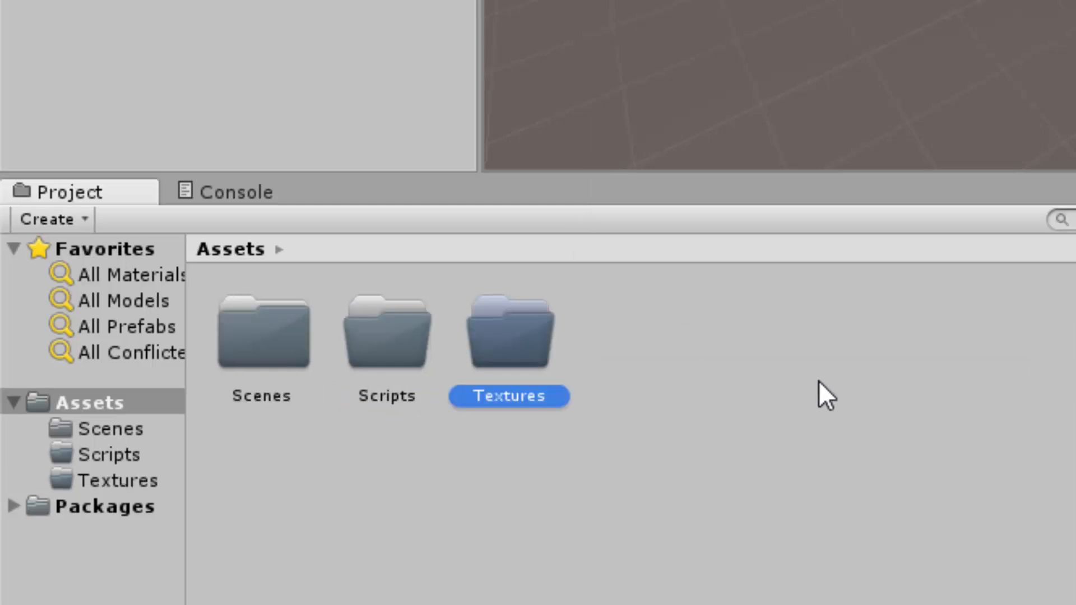
# Step: Add a folder named Materials to the Assets folder
pyautogui.click(799, 372)
pyautogui.rightClick(800, 374)
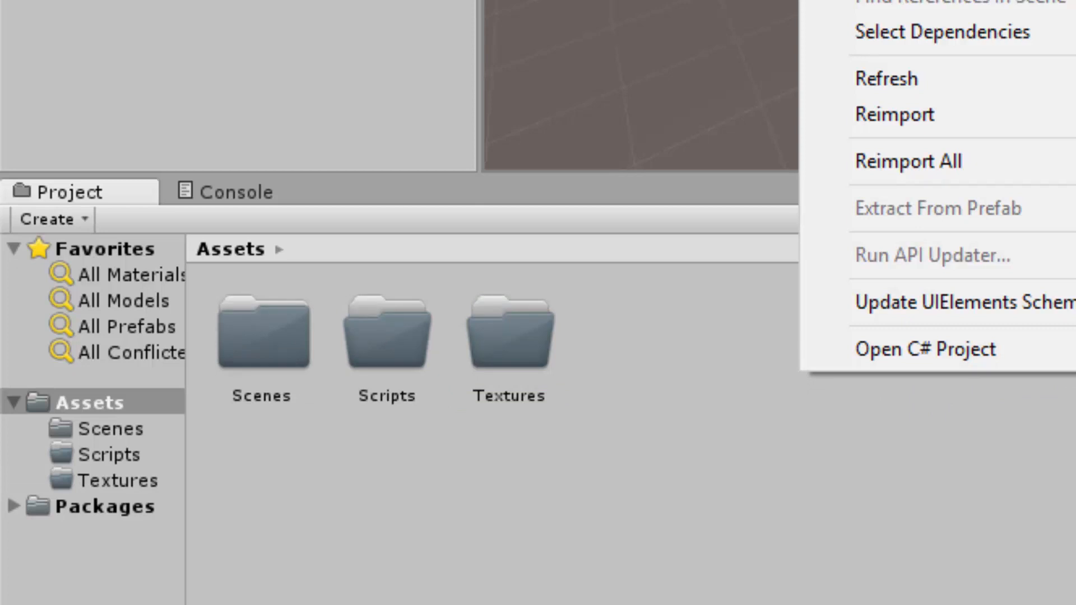
pyautogui.write('Materials')
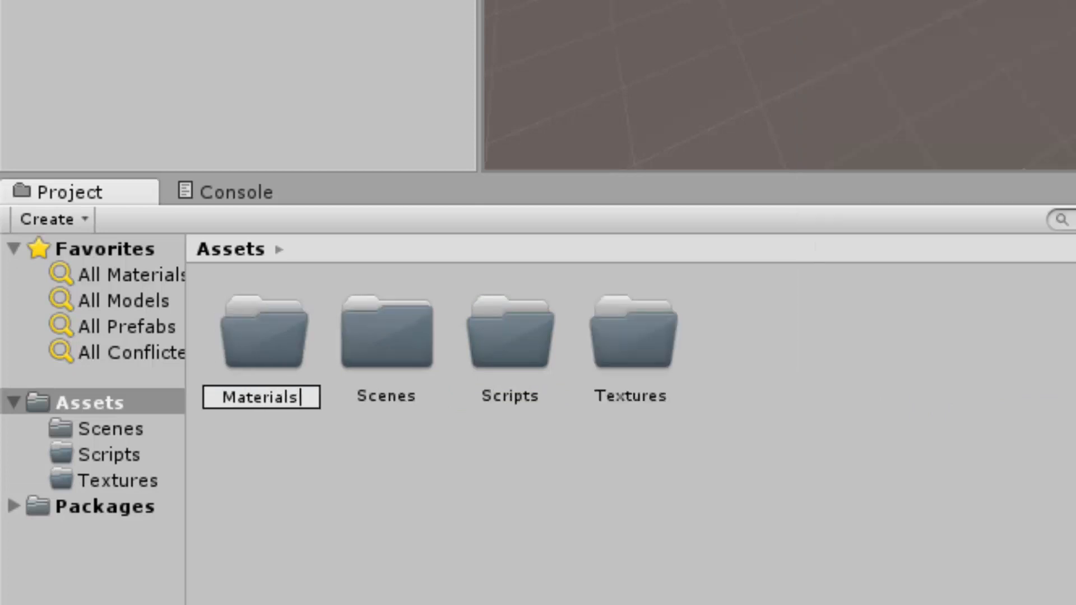
# Step: Add a folder named Prefabs to the Assets folder and clear the selection
pyautogui.rightClick(915, 356)
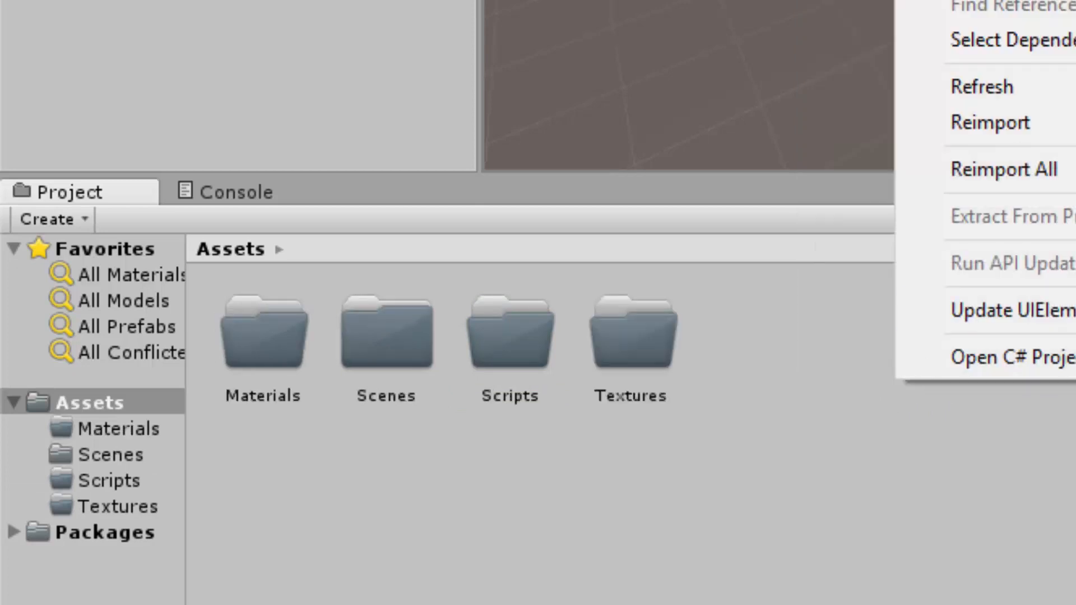
pyautogui.click(986, 1)
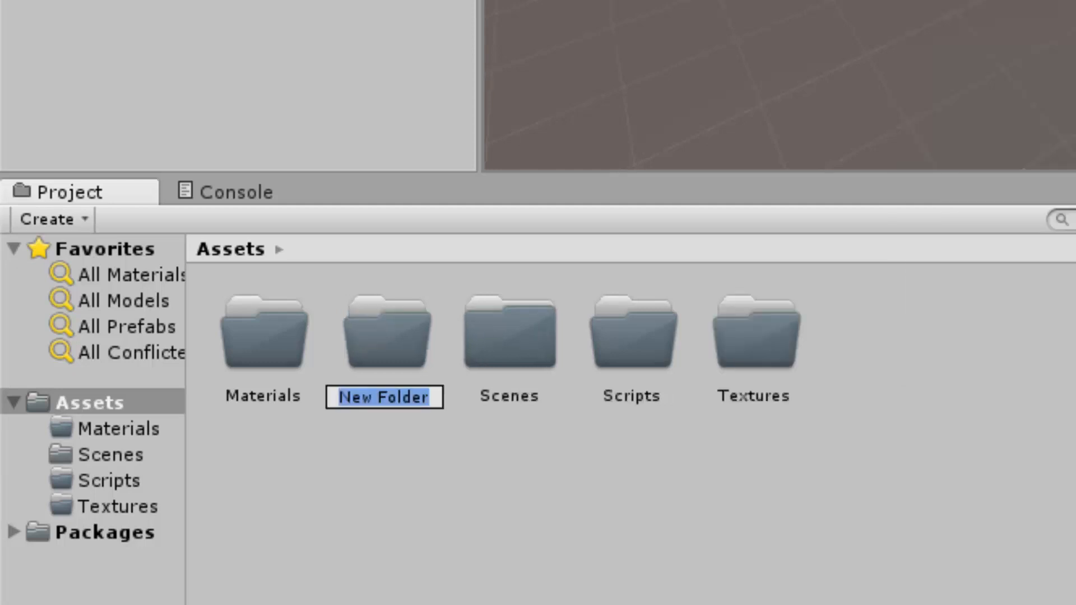
pyautogui.write('efabs')
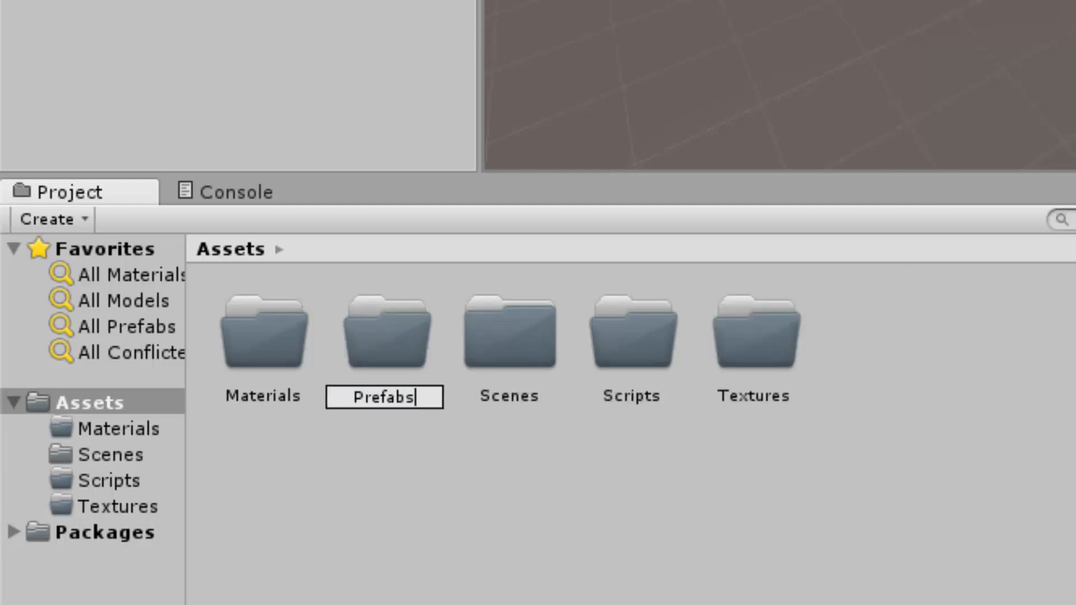
pyautogui.press('Return')
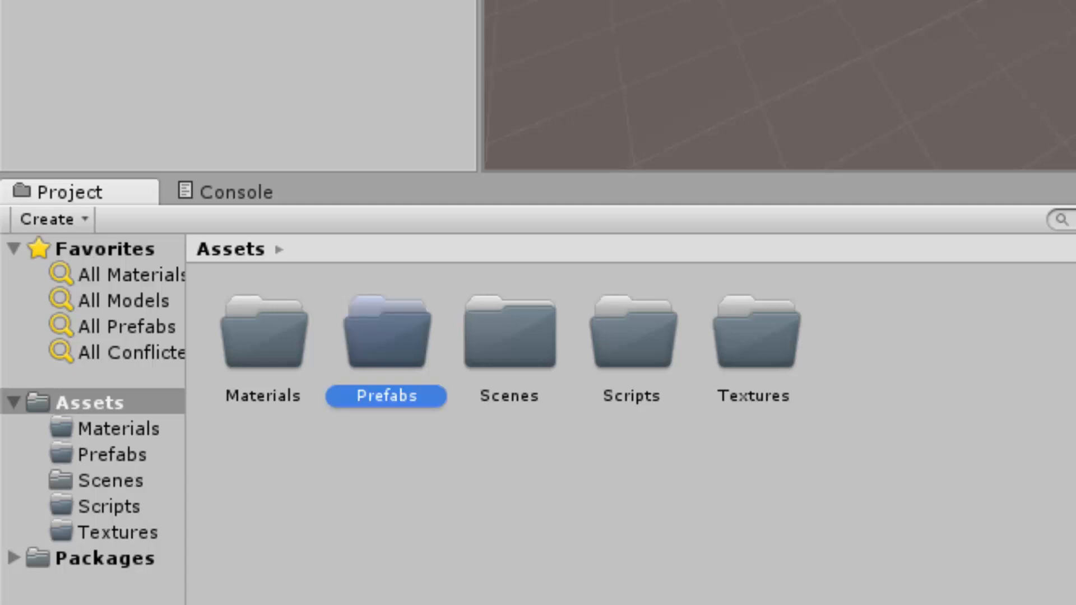
pyautogui.click(932, 381)
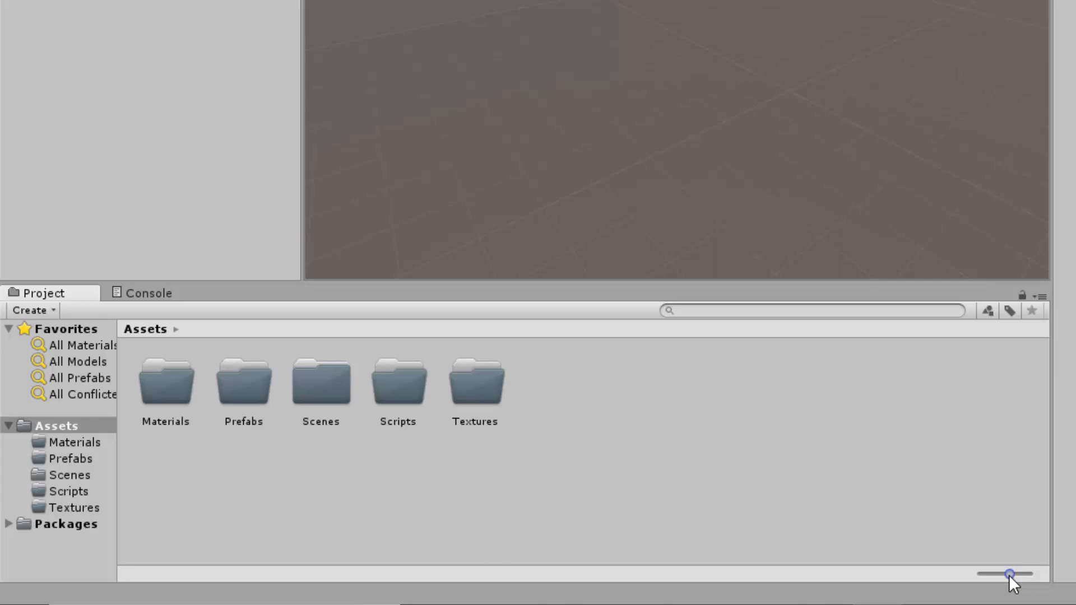
# Step: Reduce the asset thumbnails to the smallest size so the folders appear as a compact list
pyautogui.moveTo(1010, 575); pyautogui.dragTo(970, 572)
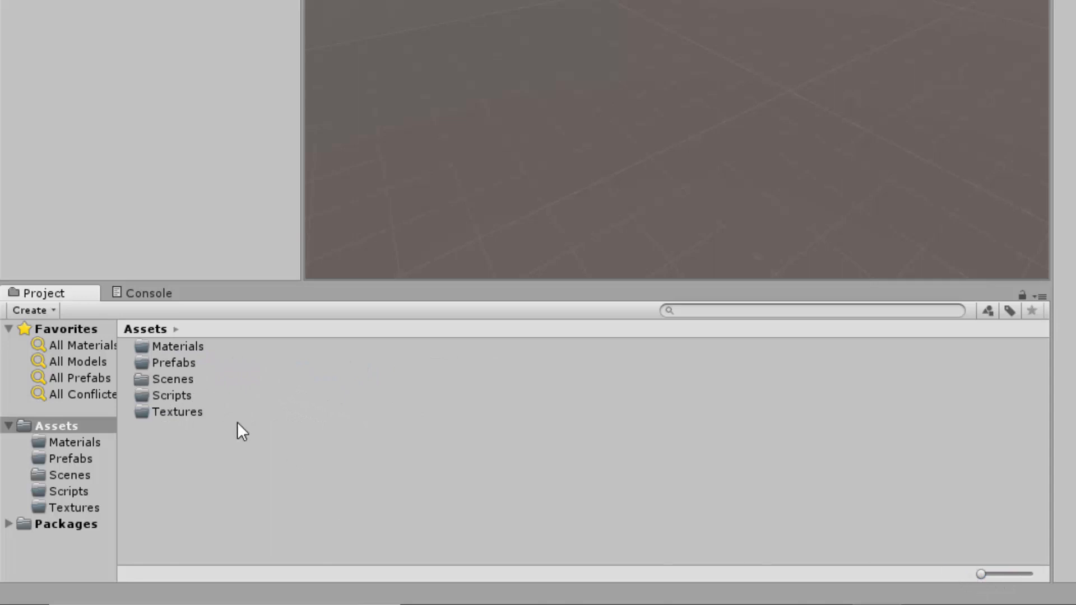
# Step: Look inside the Materials folder, return to Assets, and bring up the Console
pyautogui.doubleClick(175, 347)
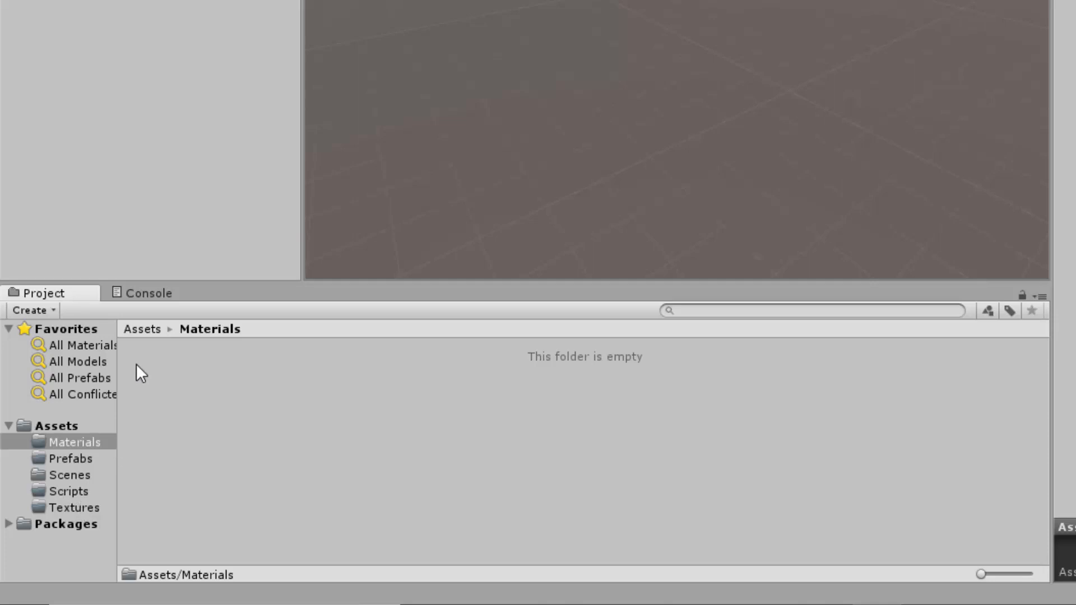
pyautogui.click(141, 329)
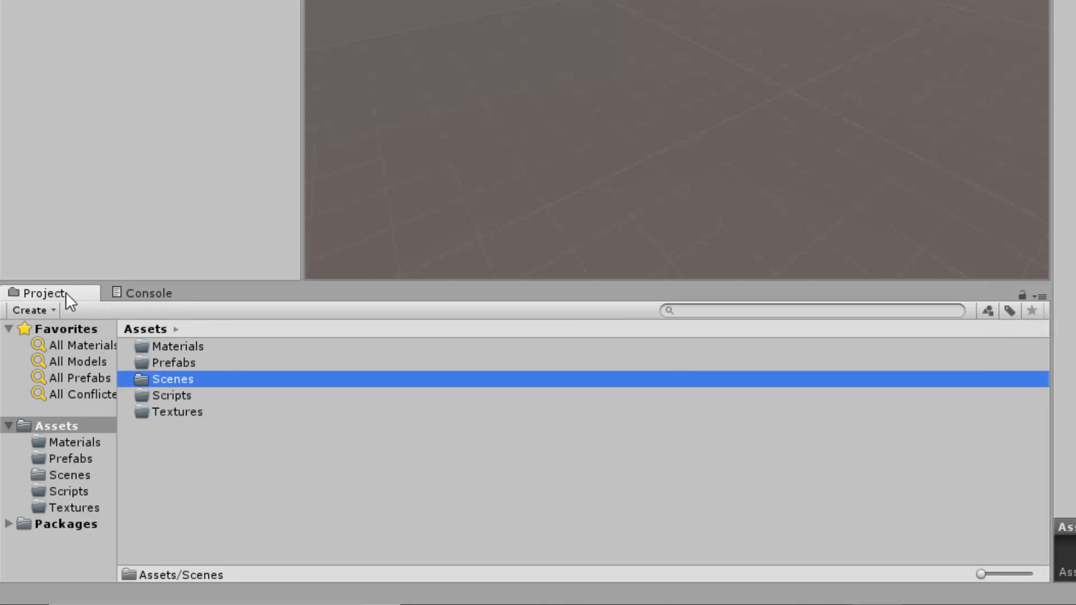
pyautogui.click(151, 293)
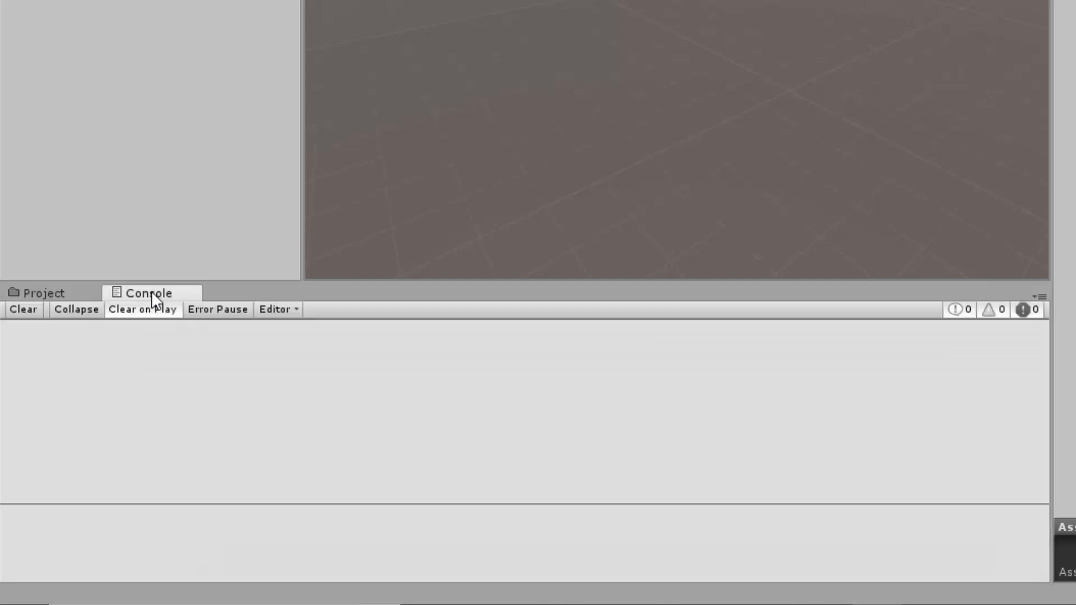